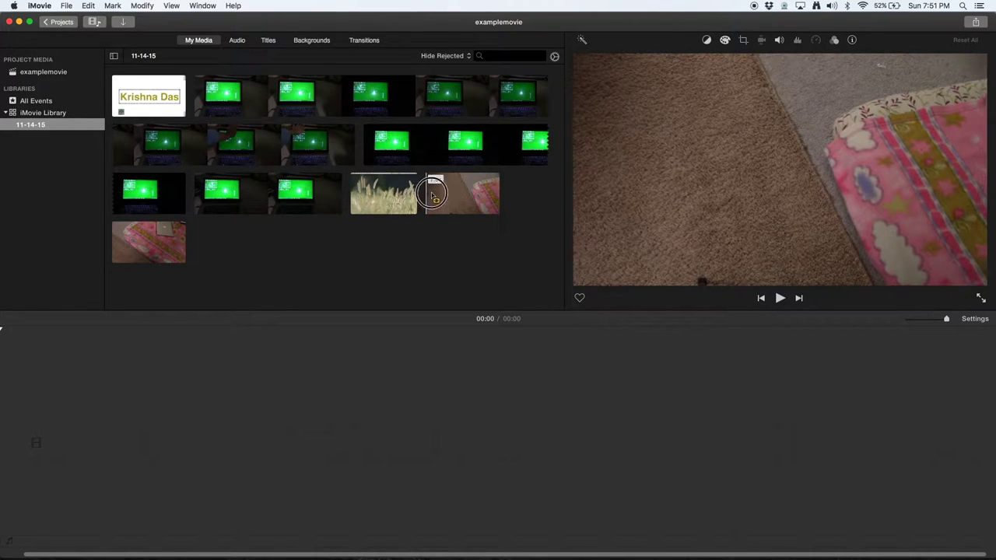
# Drag a 3.9-second portion of the pink blanket clip into the empty timeline
pyautogui.moveTo(428, 199); pyautogui.dragTo(100, 423)
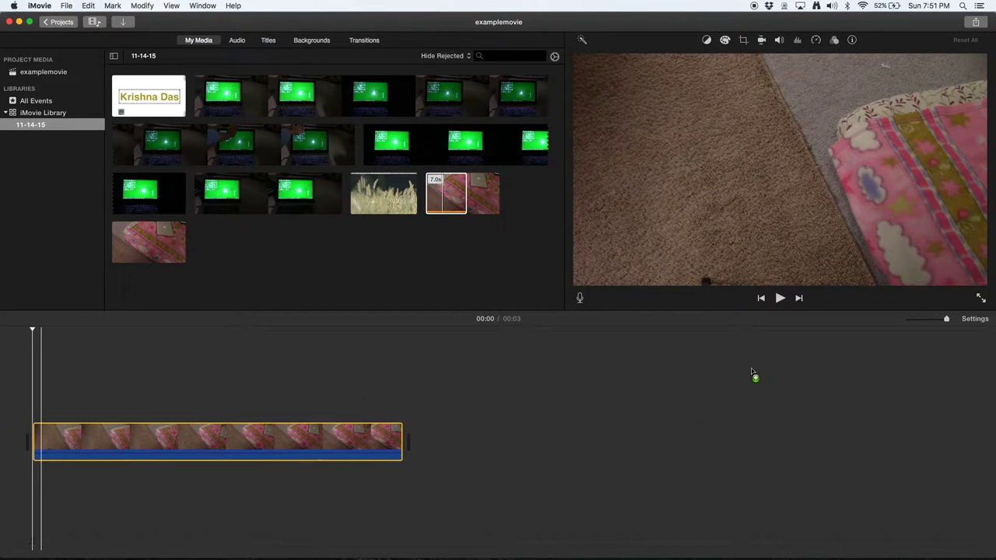
pyautogui.moveTo(946, 319); pyautogui.dragTo(917, 328)
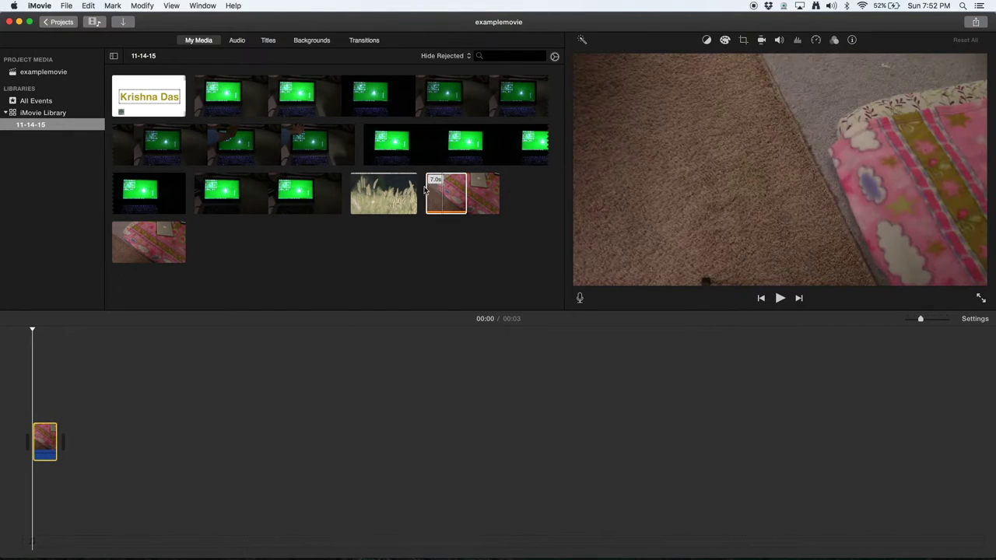
pyautogui.click(46, 440)
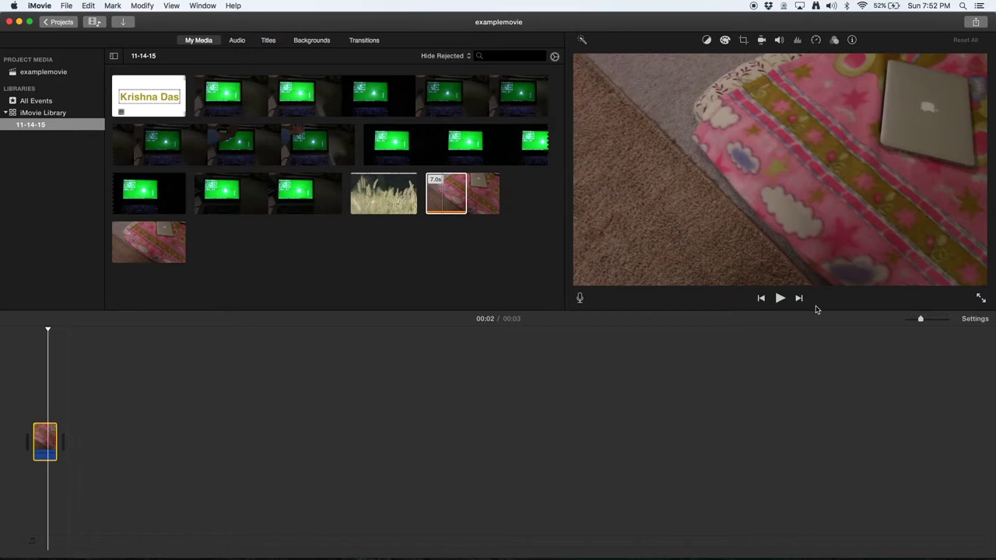
pyautogui.click(779, 298)
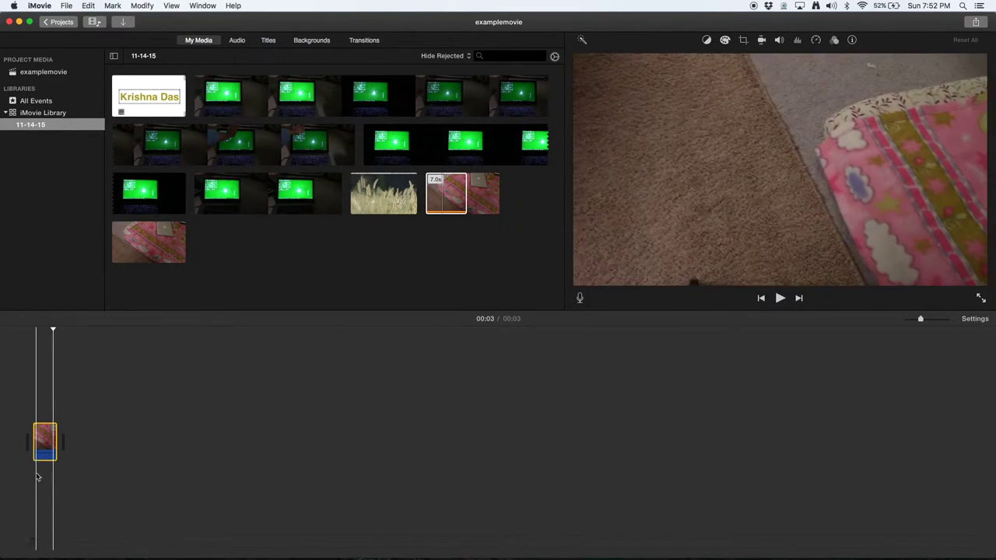
pyautogui.press('Delete')
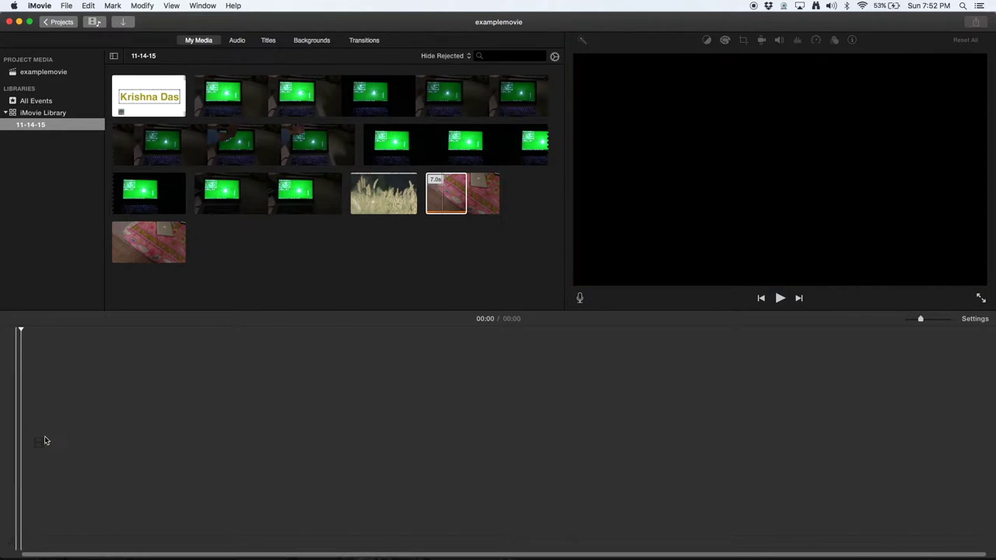
pyautogui.click(488, 185)
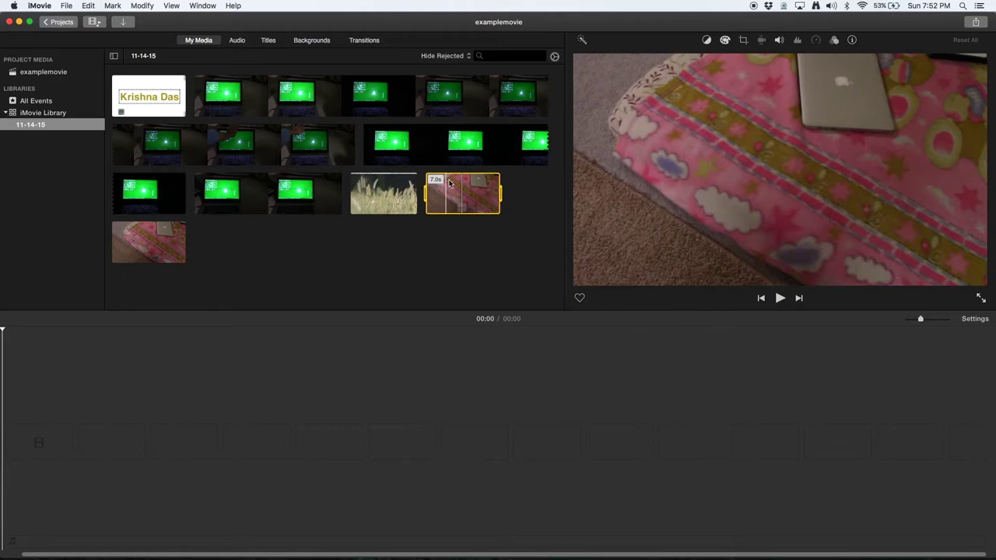
# Add the whole 7.0-second blanket clip to the timeline and place the playhead near its end
pyautogui.moveTo(461, 193); pyautogui.dragTo(129, 440)
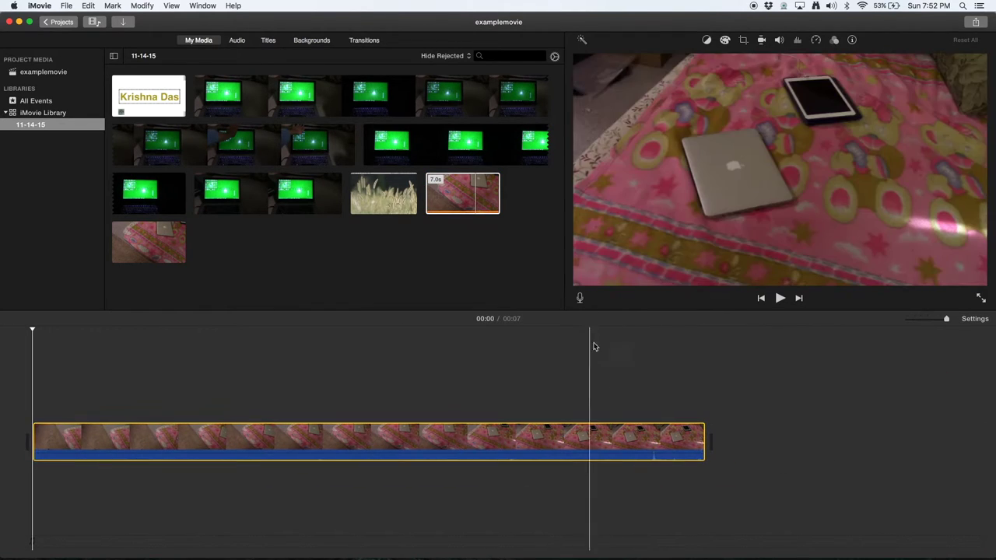
pyautogui.moveTo(946, 319)
pyautogui.mouseDown()
pyautogui.moveTo(918, 324)
pyautogui.moveTo(961, 325)
pyautogui.mouseUp()
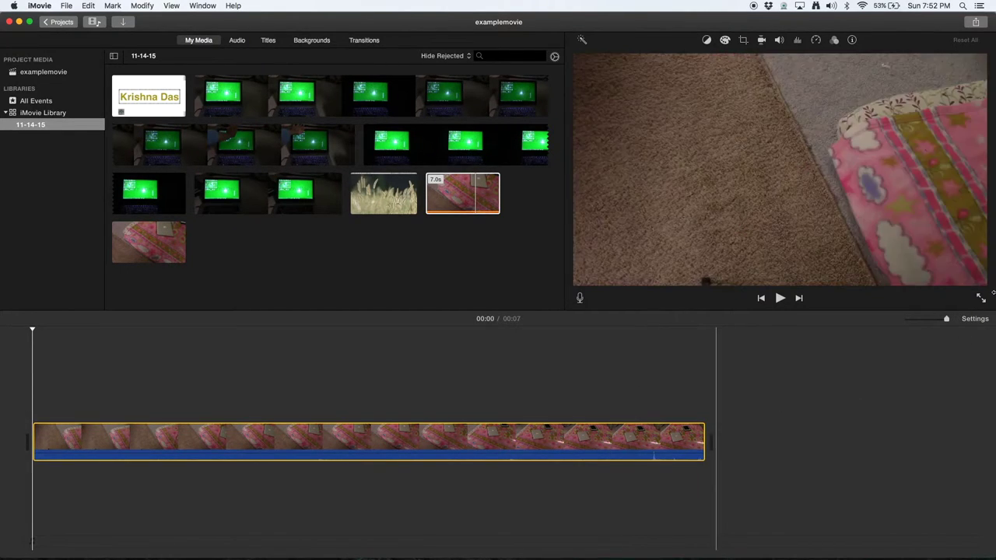
pyautogui.click(571, 396)
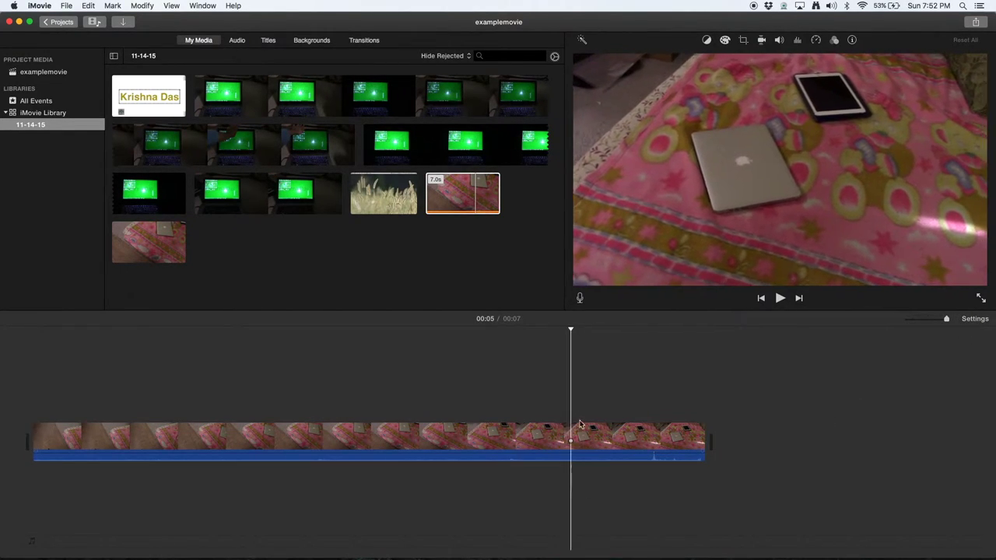
pyautogui.click(643, 438)
pyautogui.click(652, 440)
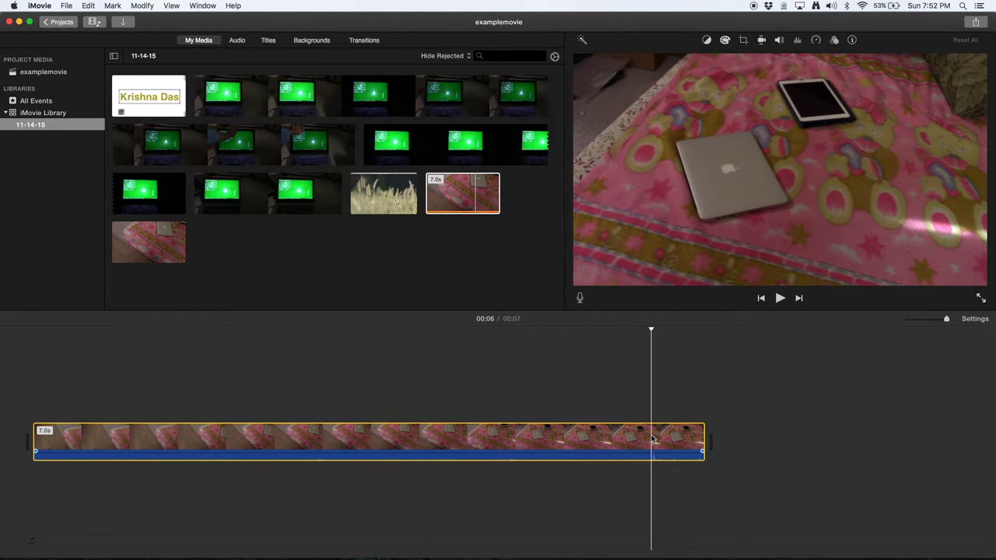
# Split off the 0.6-second tail, delete it, and select the 6.4-second trimmed clip
pyautogui.press('super+b')
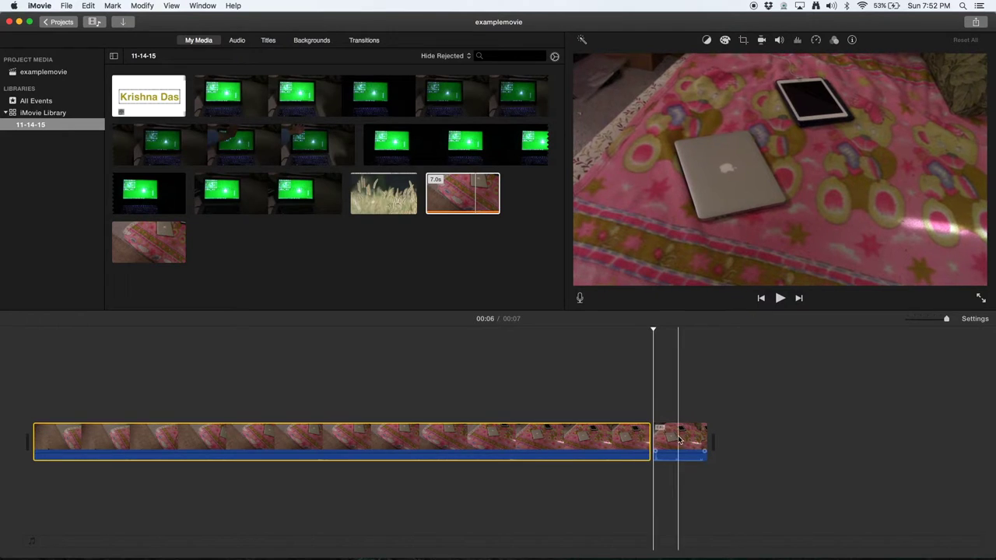
pyautogui.click(680, 440)
pyautogui.press('Delete')
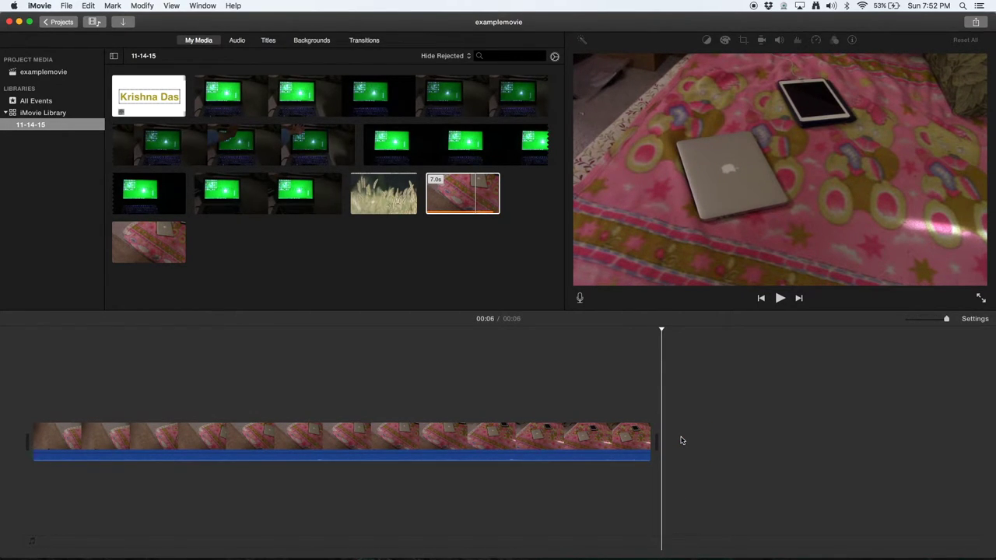
pyautogui.click(576, 432)
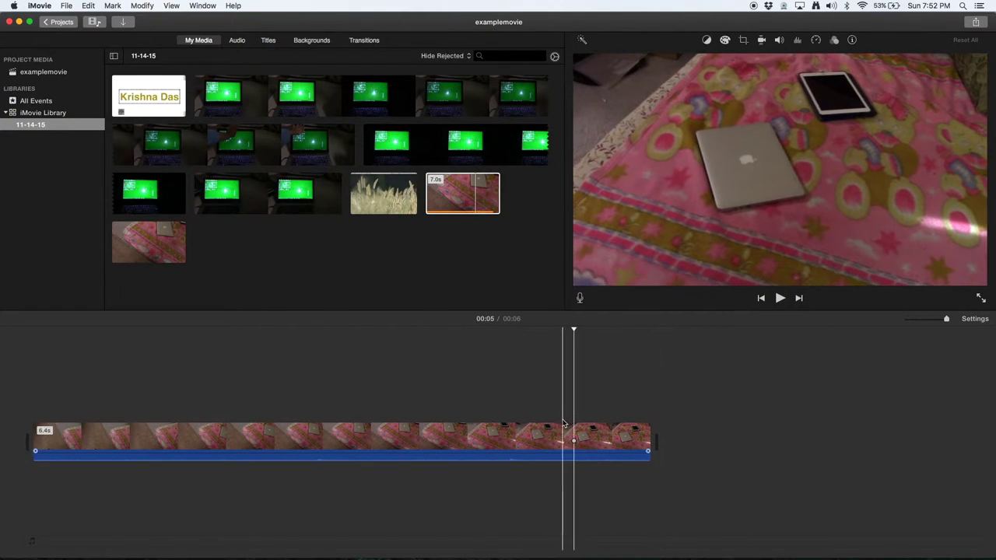
pyautogui.click(576, 432)
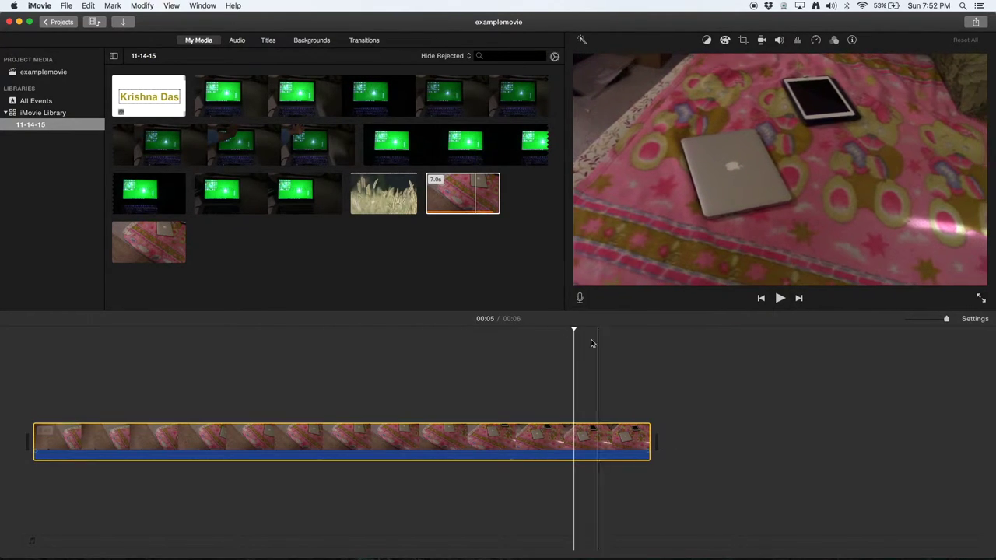
# Split the blanket clip via the Modify menu, delete the 0.8-second end piece, then undo
pyautogui.click(142, 5)
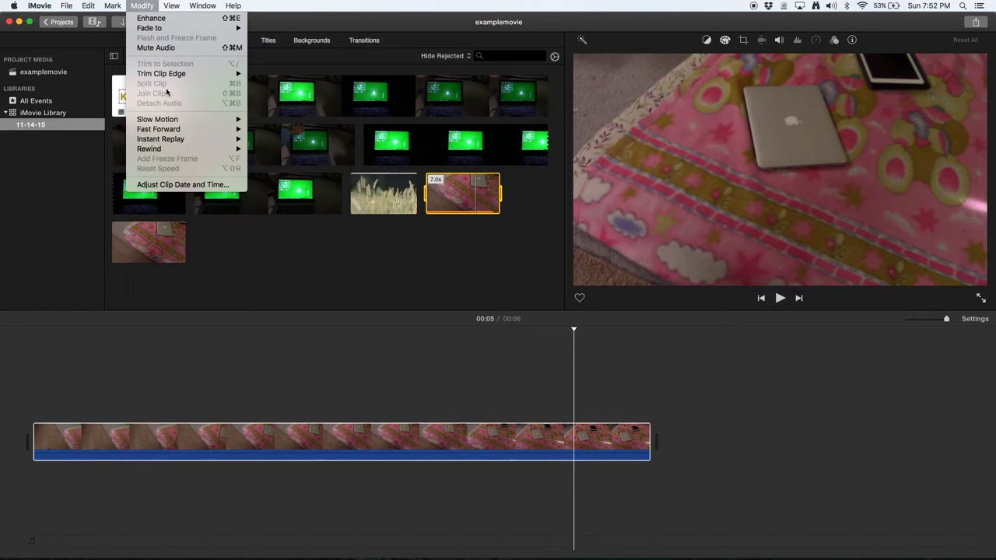
pyautogui.click(636, 442)
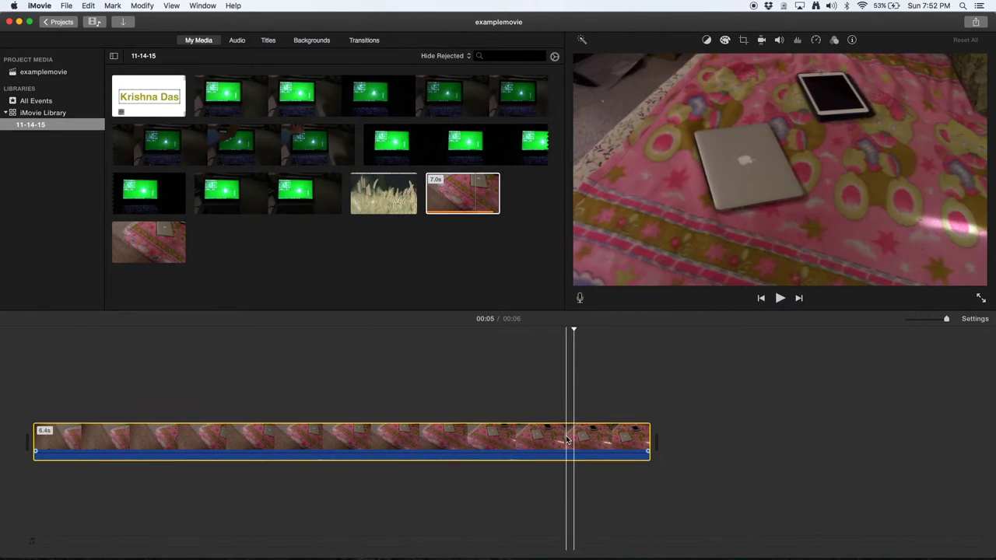
pyautogui.click(143, 5)
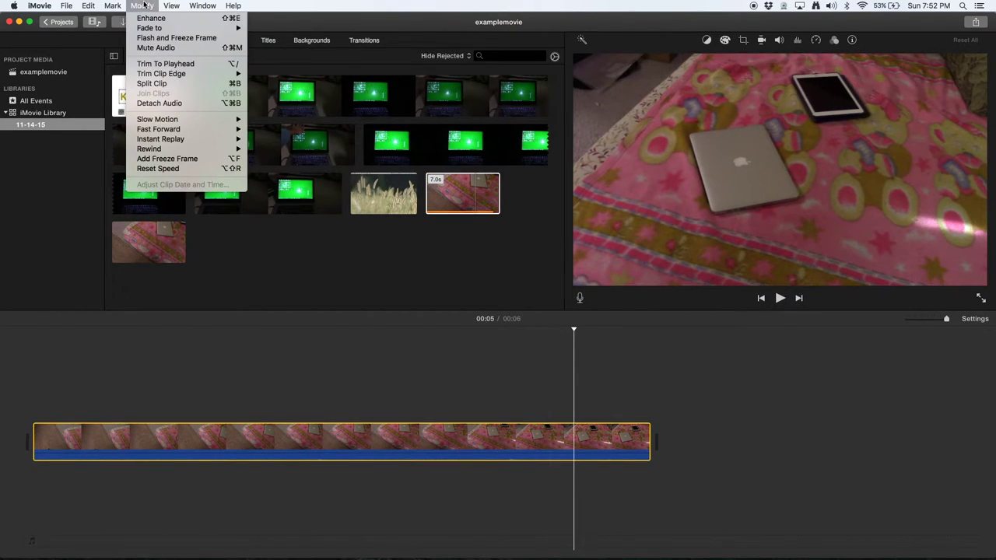
pyautogui.click(164, 98)
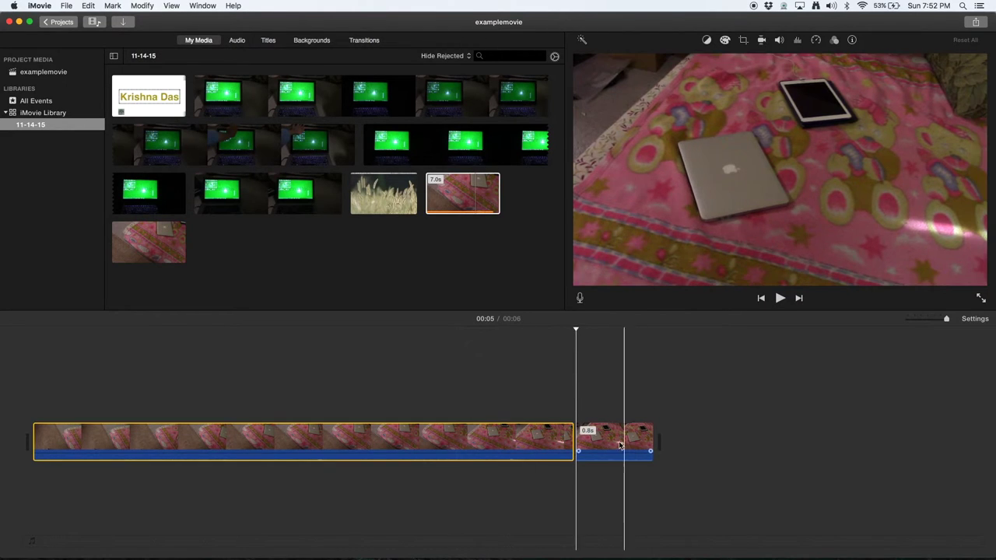
pyautogui.click(610, 439)
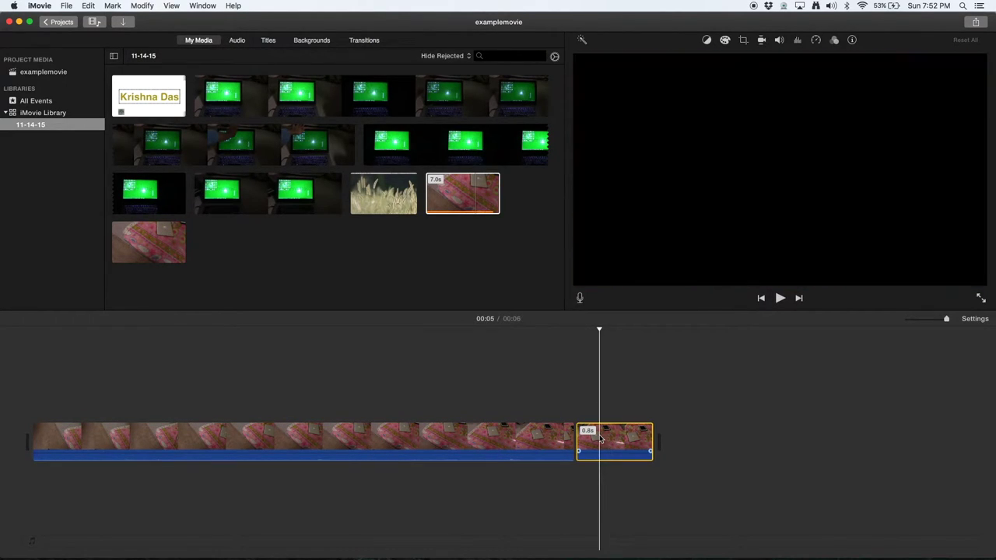
pyautogui.press('Delete')
pyautogui.press('super+z')
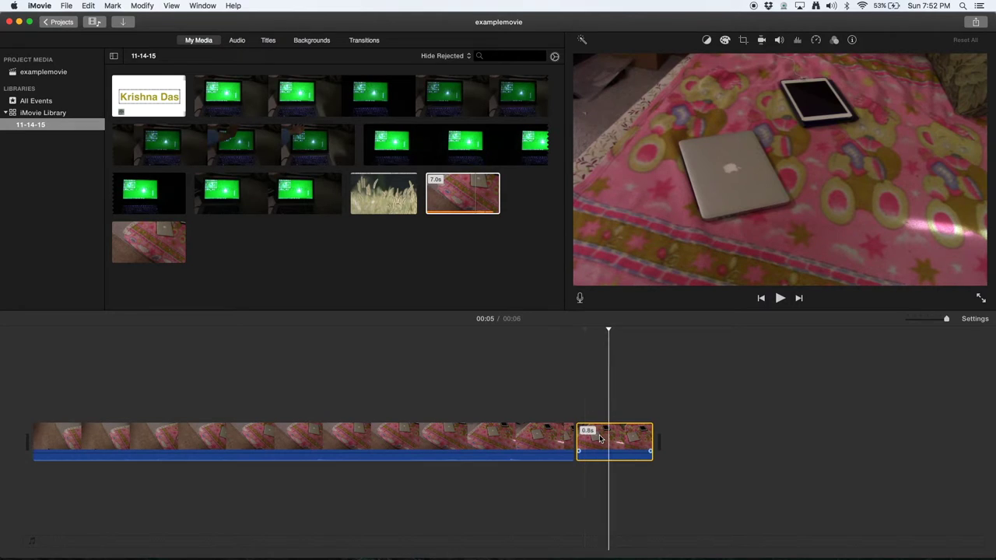
# Restore the clip to its full 7 seconds and split it into three pieces, the last 0.8 seconds
pyautogui.click(604, 461)
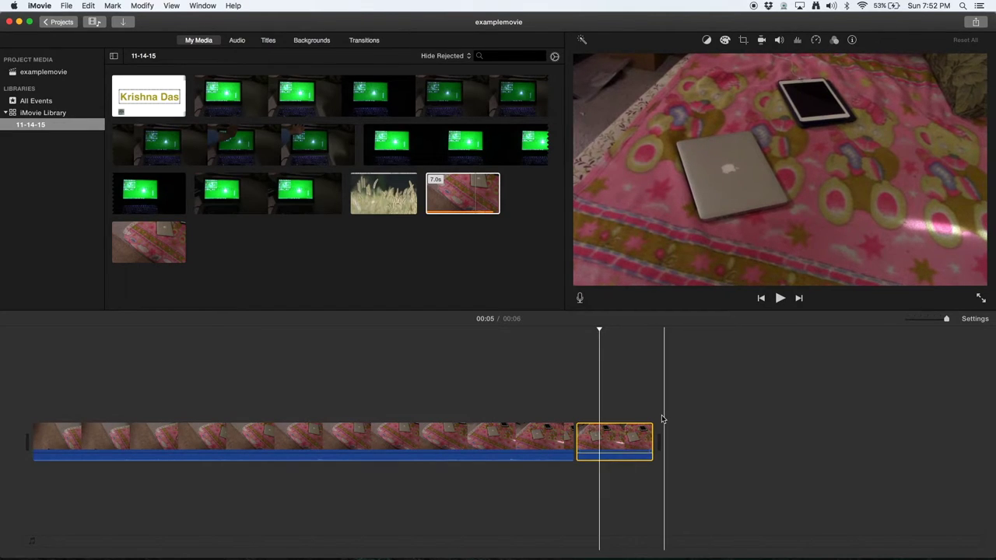
pyautogui.press('super+v')
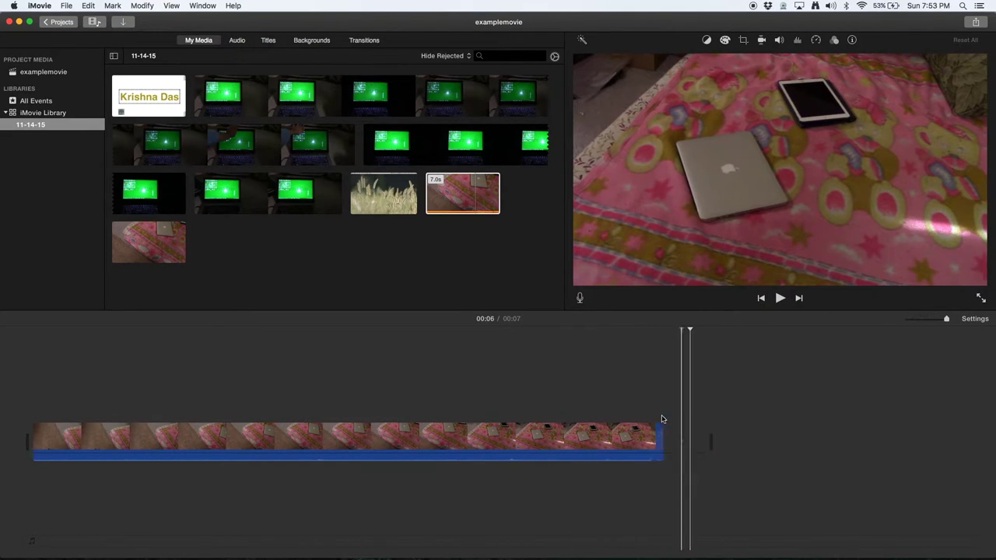
pyautogui.press('super+b')
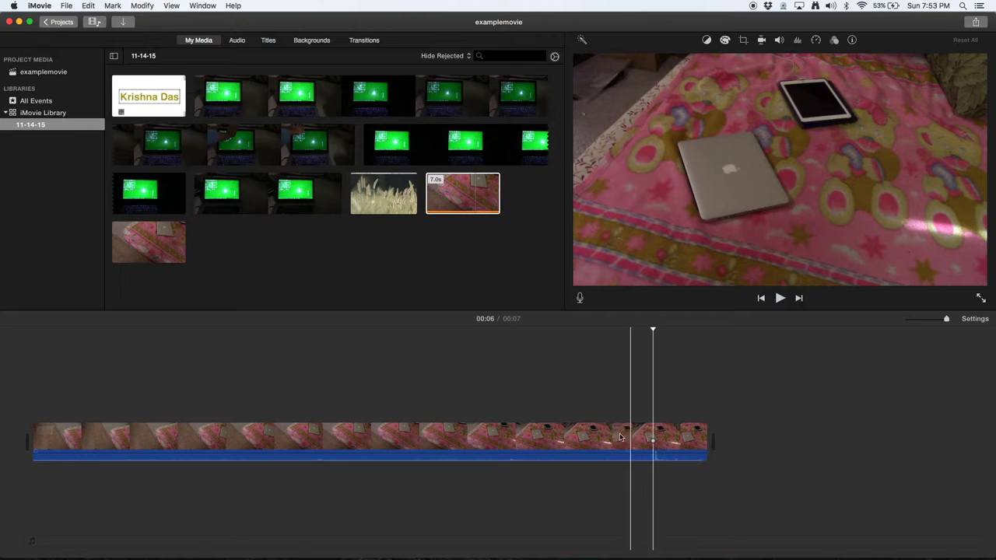
pyautogui.click(579, 403)
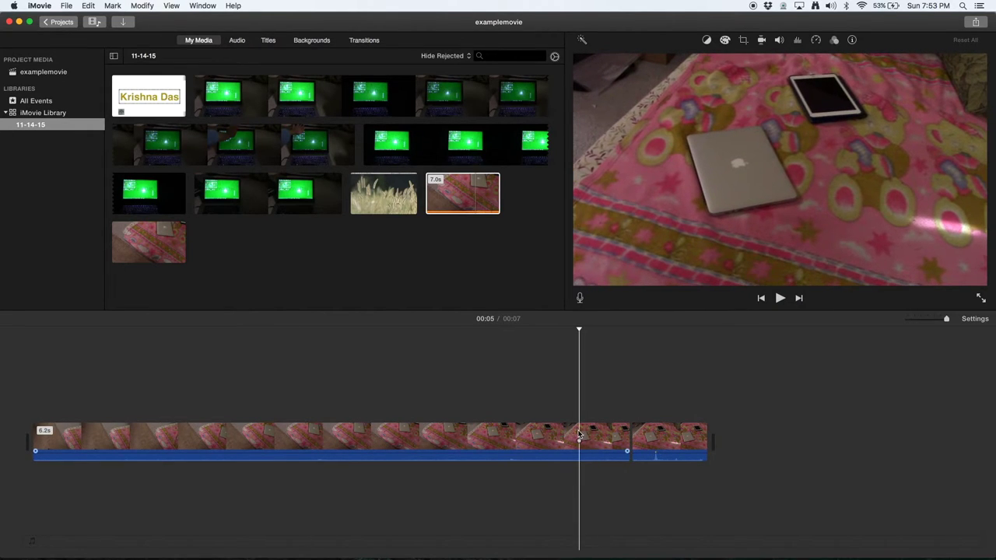
pyautogui.click(578, 436)
pyautogui.press('super+b')
pyautogui.click(142, 6)
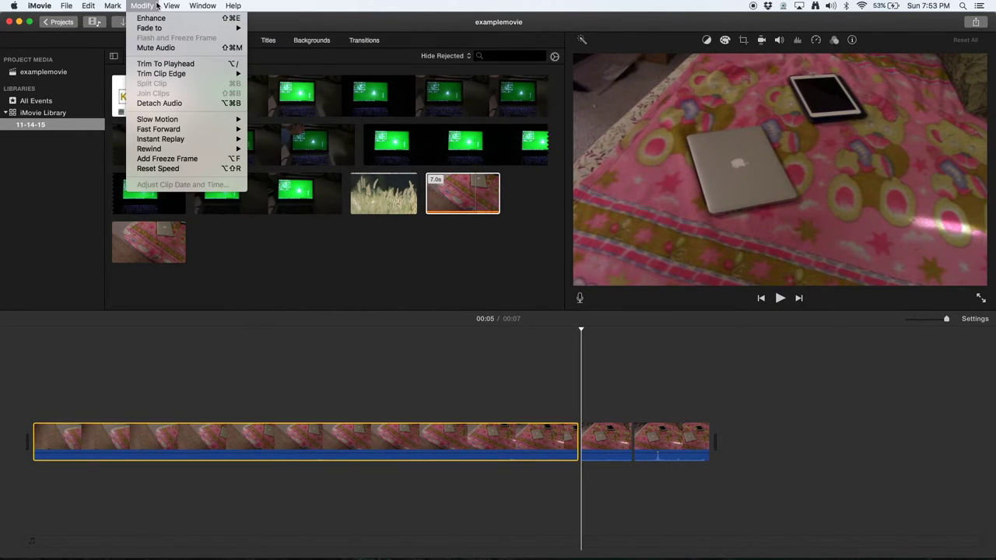
pyautogui.click(645, 407)
# Select all three blanket pieces and join them with Modify > Join Clips
pyautogui.keyDown('shift'); pyautogui.click(669, 447); pyautogui.keyUp('shift')
pyautogui.click(142, 5)
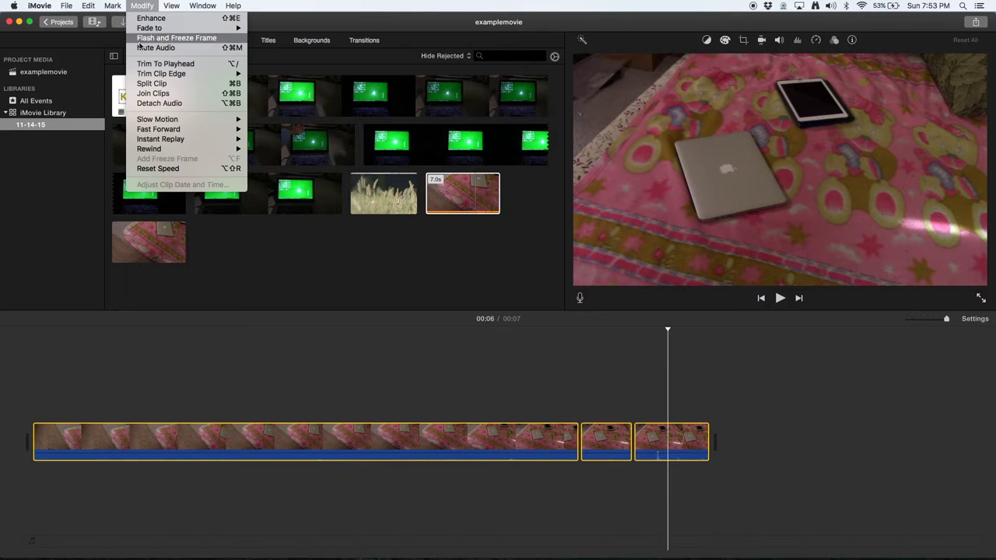
pyautogui.click(159, 94)
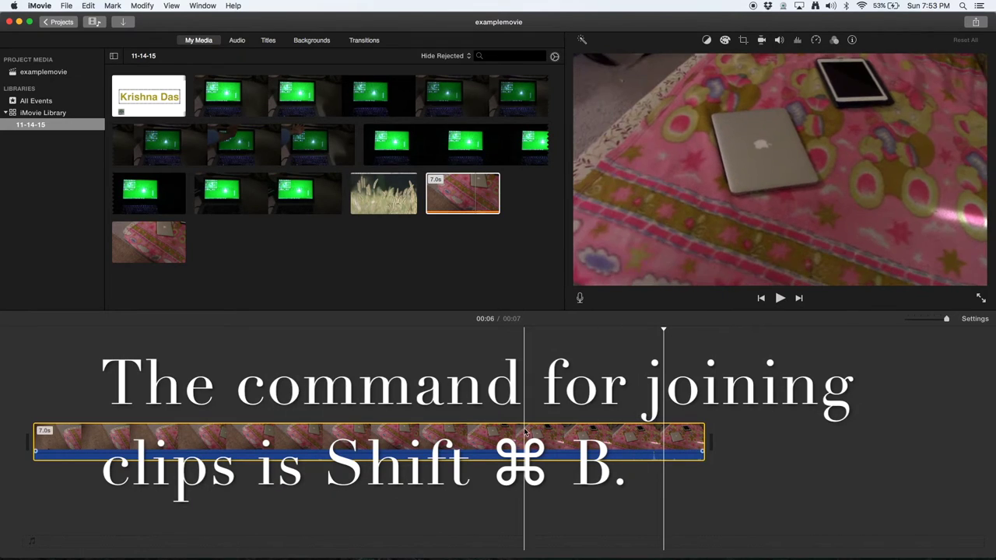
# Try a split at the skimmed point, check the Modify menu, and select the rejoined 7-second clip
pyautogui.press('cmd+b')
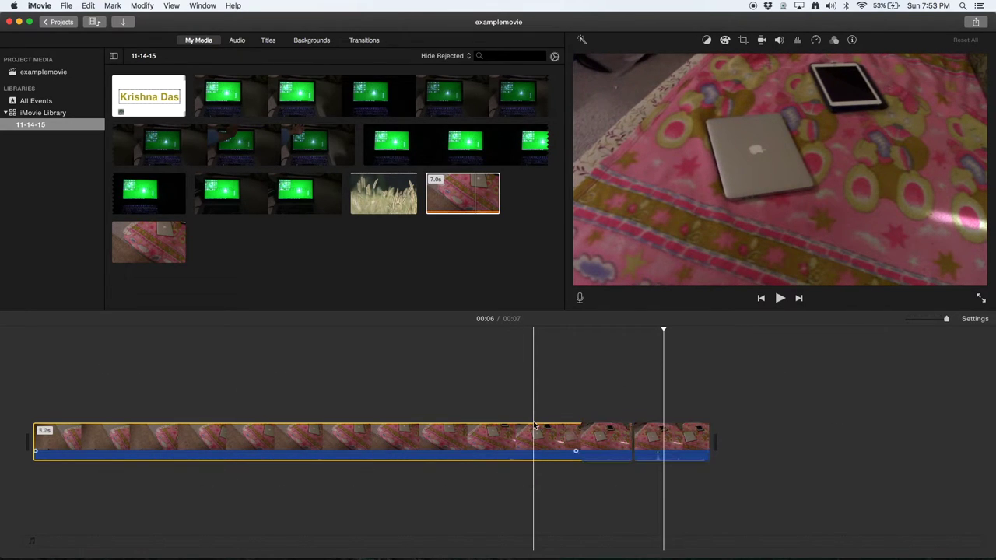
pyautogui.click(571, 382)
pyautogui.click(532, 447)
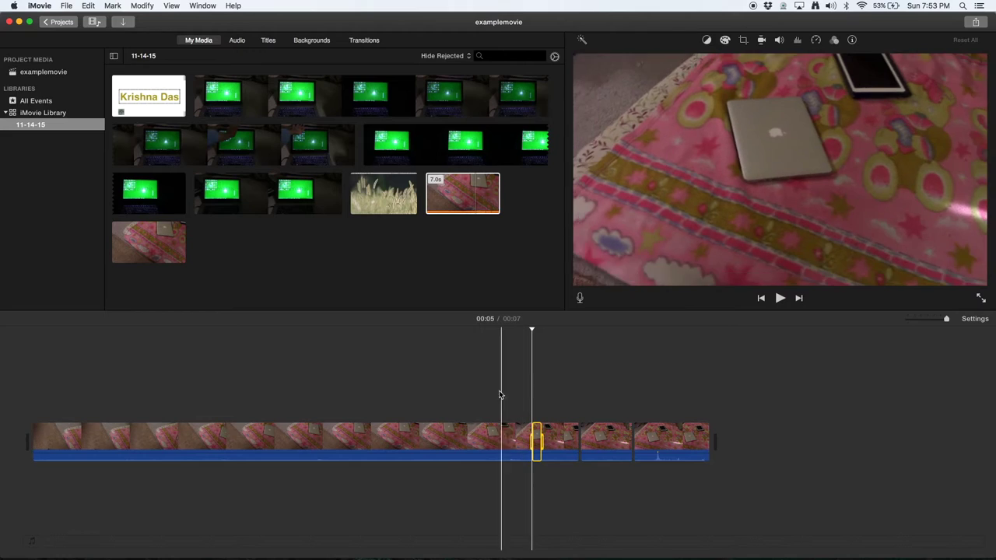
pyautogui.click(473, 440)
pyautogui.click(130, 5)
pyautogui.click(133, 5)
pyautogui.click(140, 5)
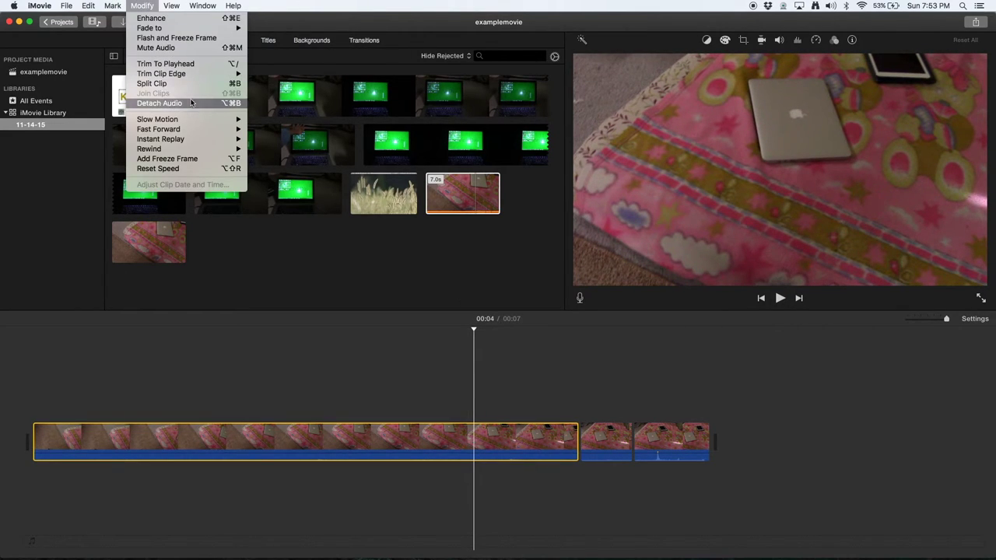
pyautogui.click(653, 395)
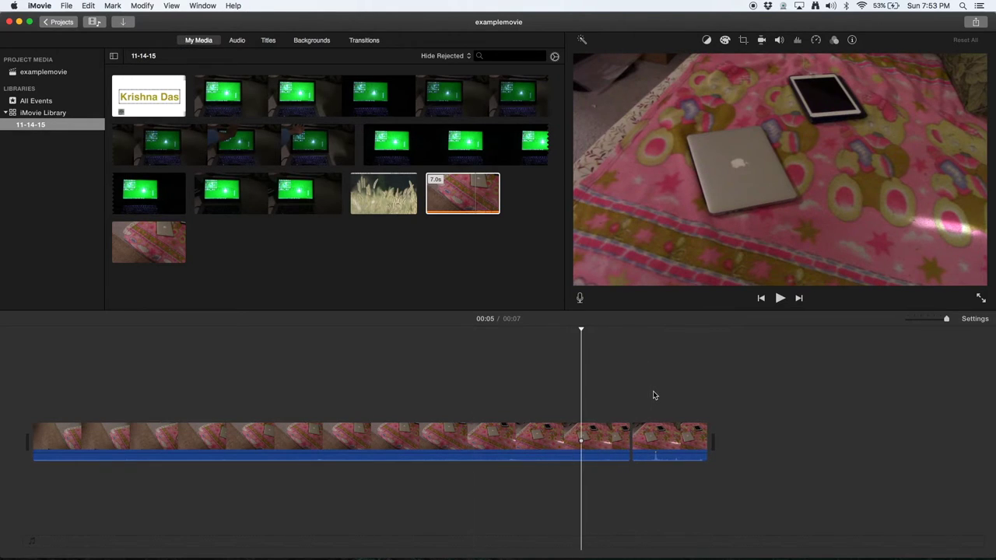
pyautogui.click(645, 436)
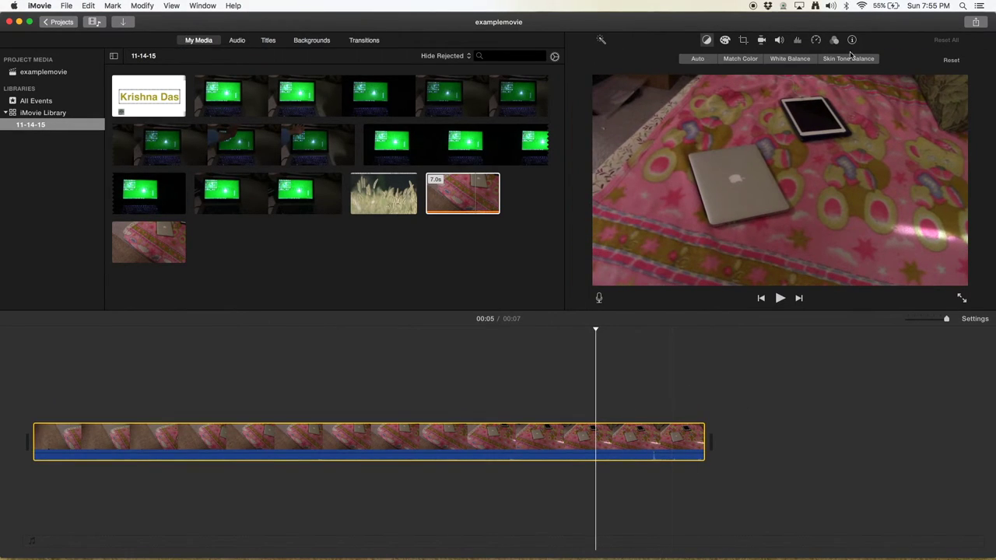
pyautogui.click(851, 40)
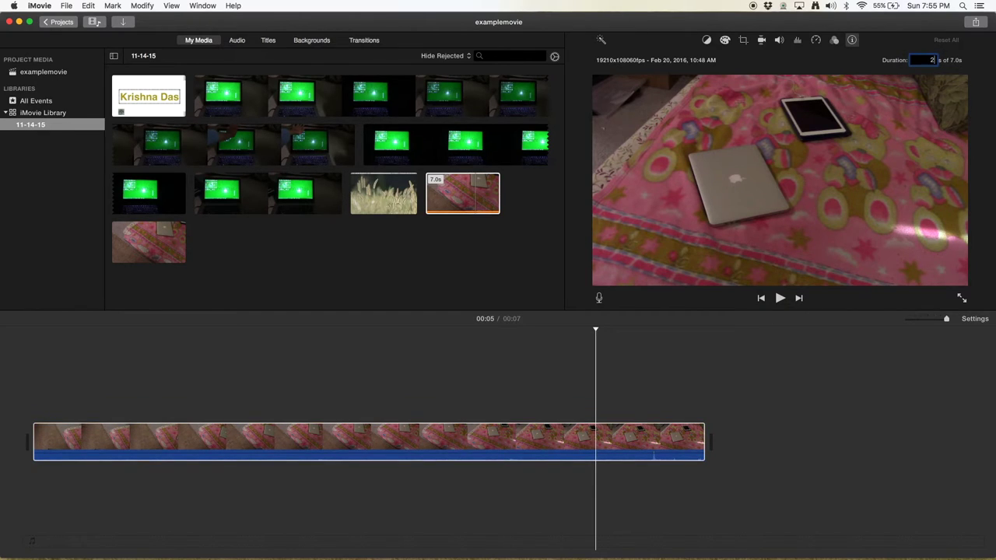
pyautogui.write('2.0')
pyautogui.press('Return')
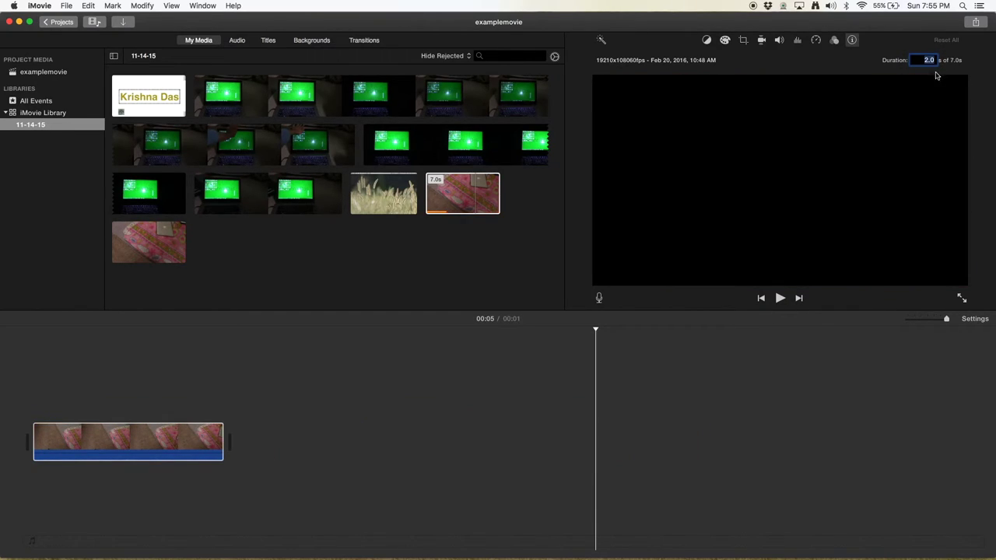
pyautogui.press('super+z')
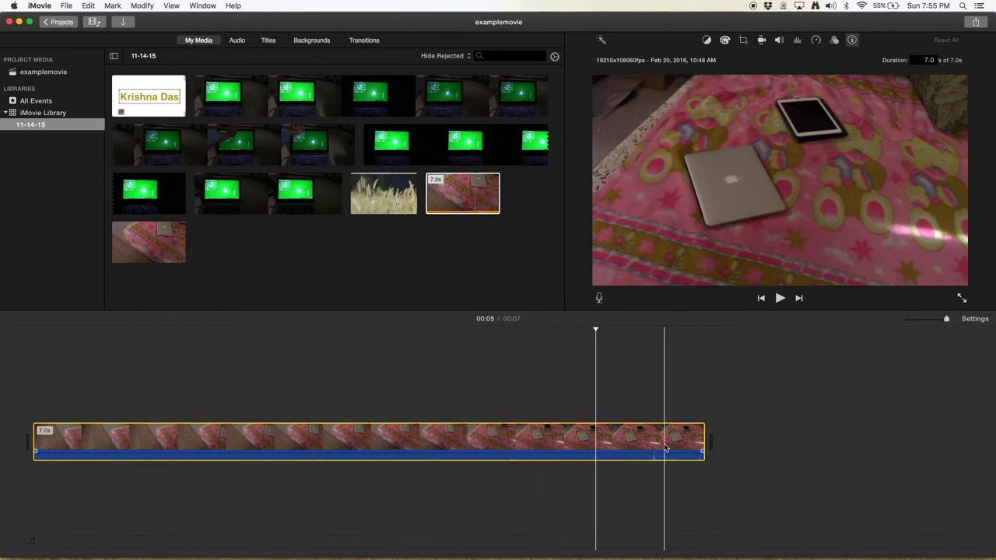
pyautogui.moveTo(704, 439); pyautogui.dragTo(704, 397)
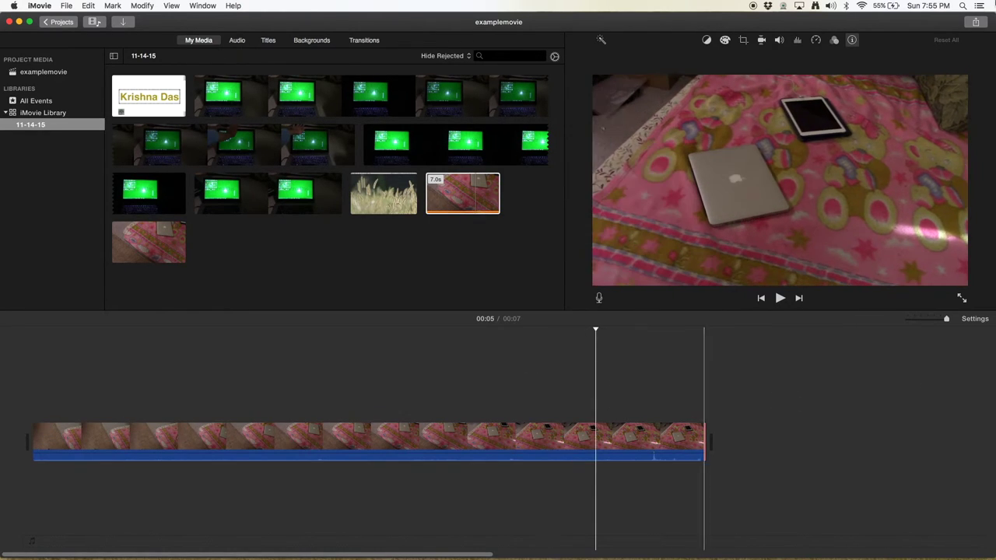
pyautogui.click(853, 40)
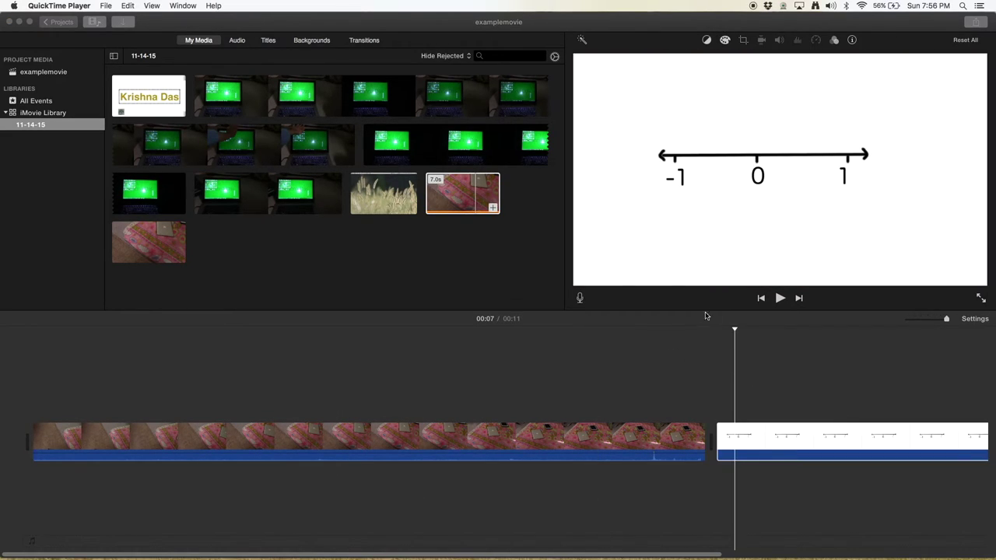
# Show the number-line clip's info and set its duration to 1 second
pyautogui.click(735, 333)
pyautogui.click(858, 342)
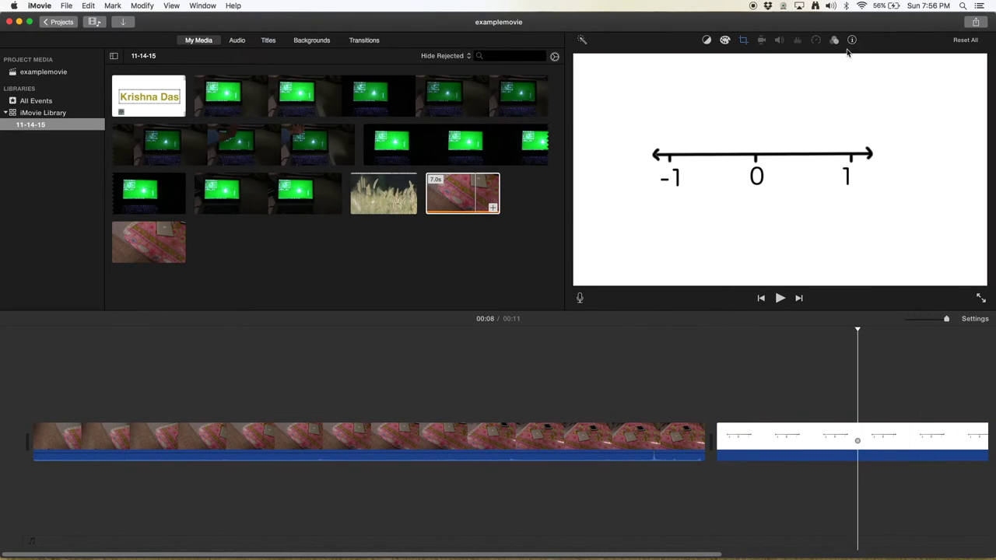
pyautogui.click(853, 40)
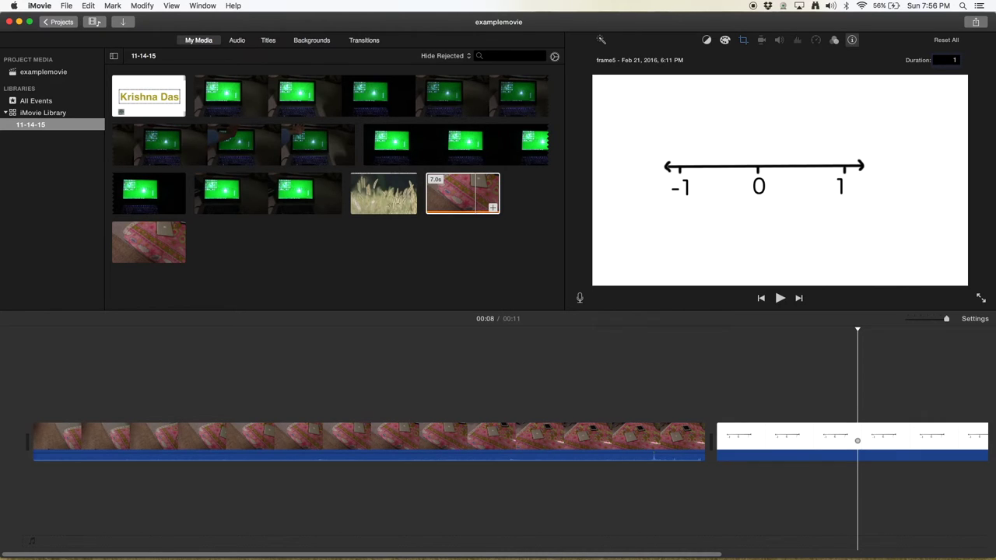
pyautogui.press('Return')
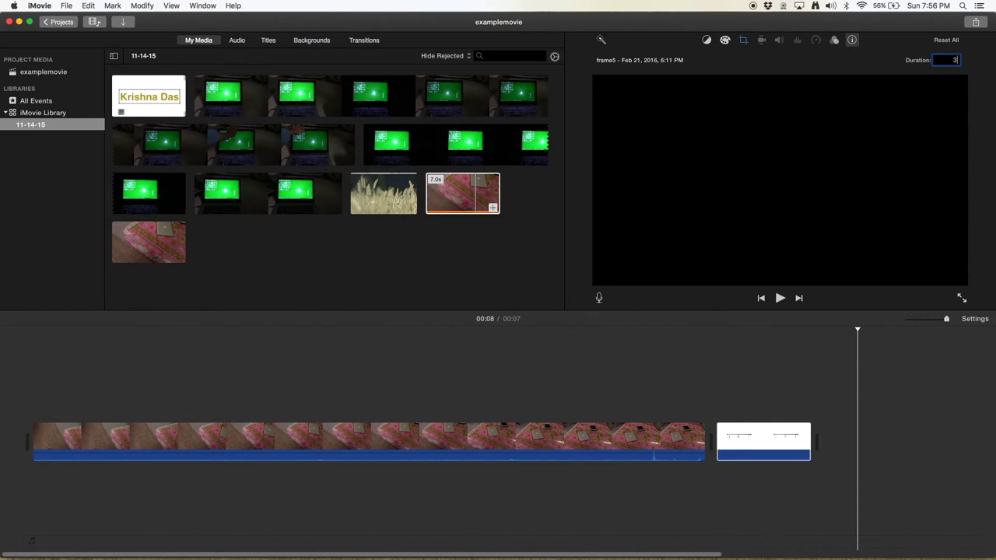
# Try durations of 3, 2 and 4 seconds, return to 1 second, then drag-trim toward 0.4 seconds
pyautogui.press('Return')
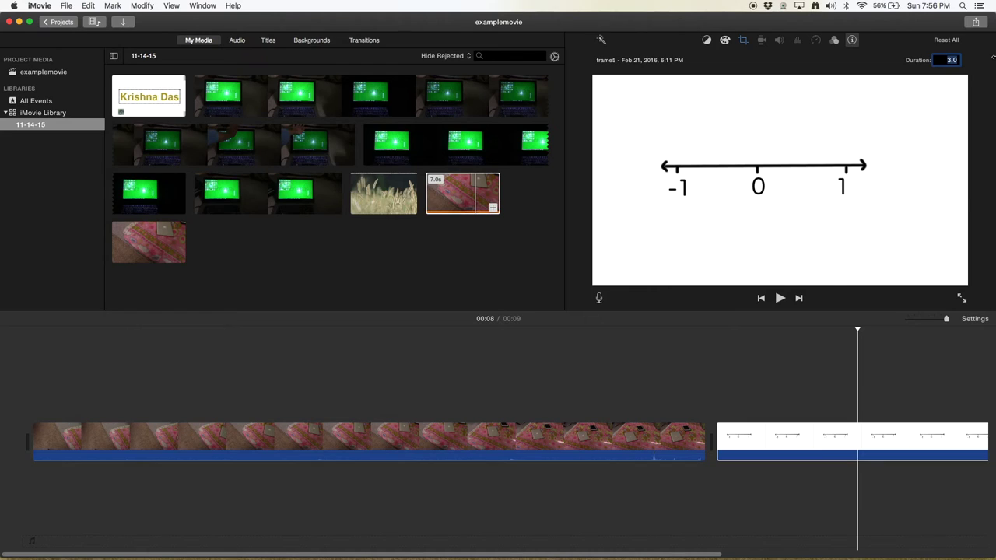
pyautogui.write('2')
pyautogui.press('Return')
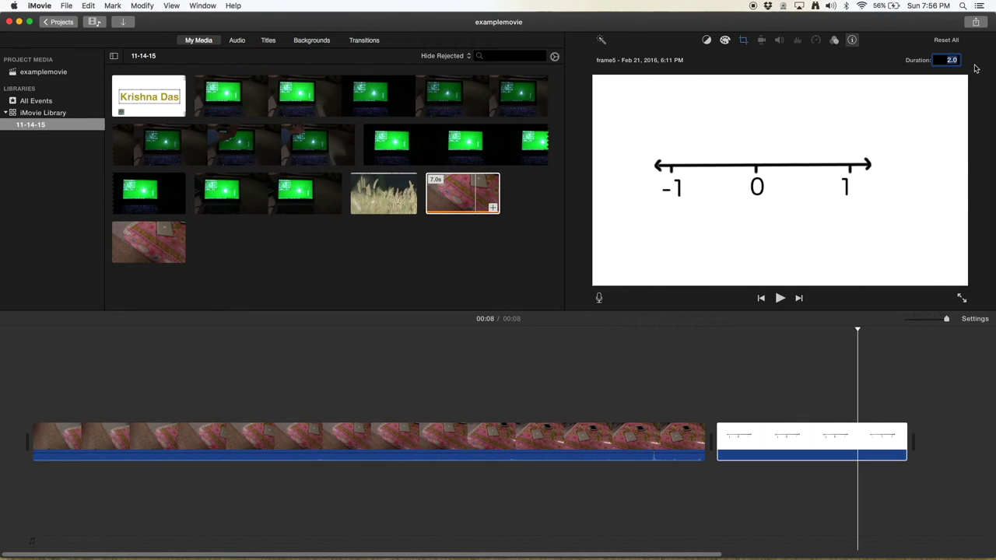
pyautogui.write('4')
pyautogui.press('Return')
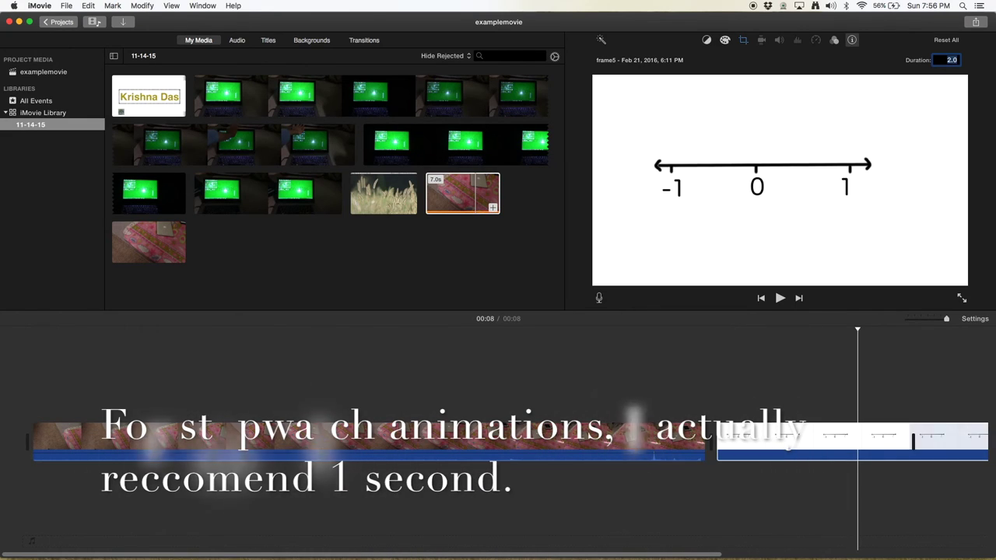
pyautogui.write('1')
pyautogui.press('Return')
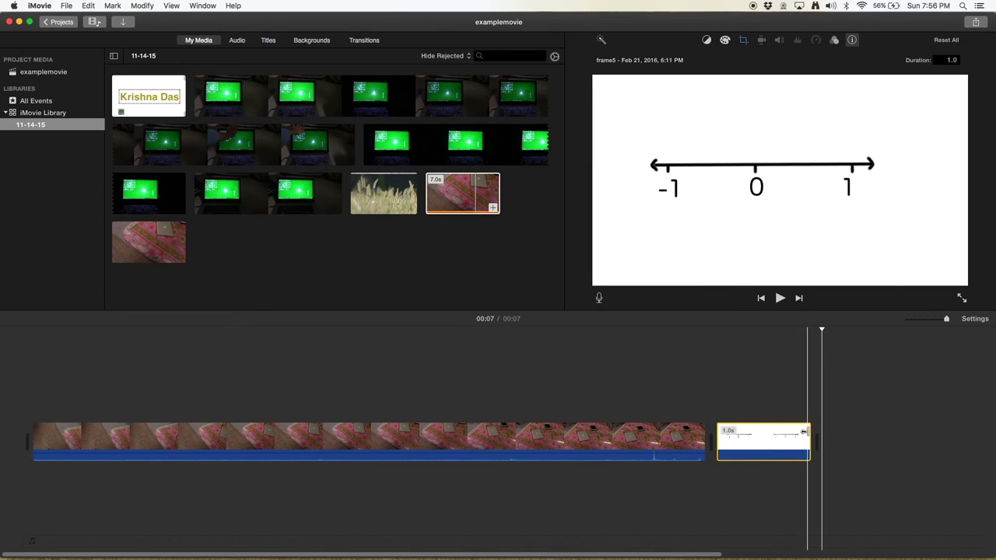
pyautogui.moveTo(804, 432); pyautogui.dragTo(767, 450)
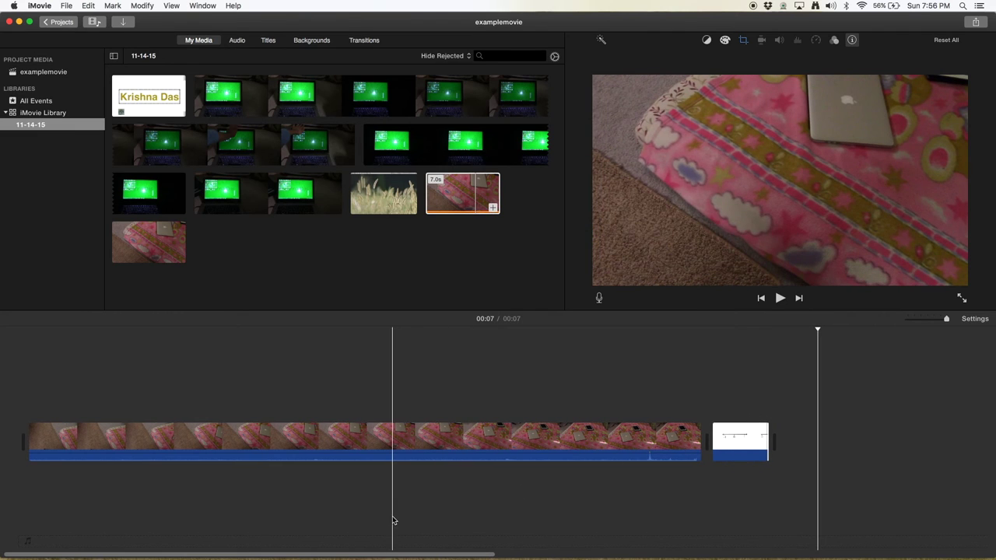
# Move the playhead to about 00:04 on the timeline
pyautogui.click(482, 417)
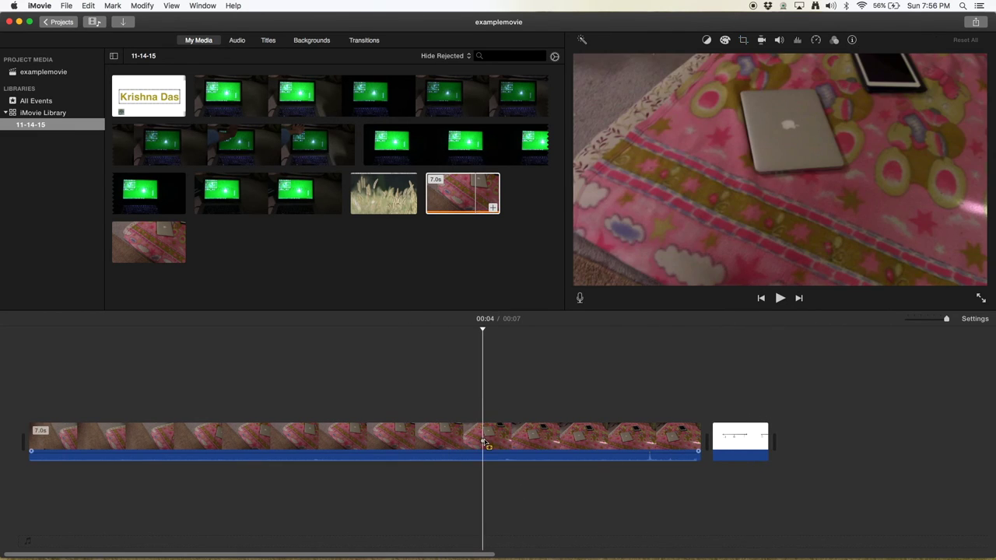